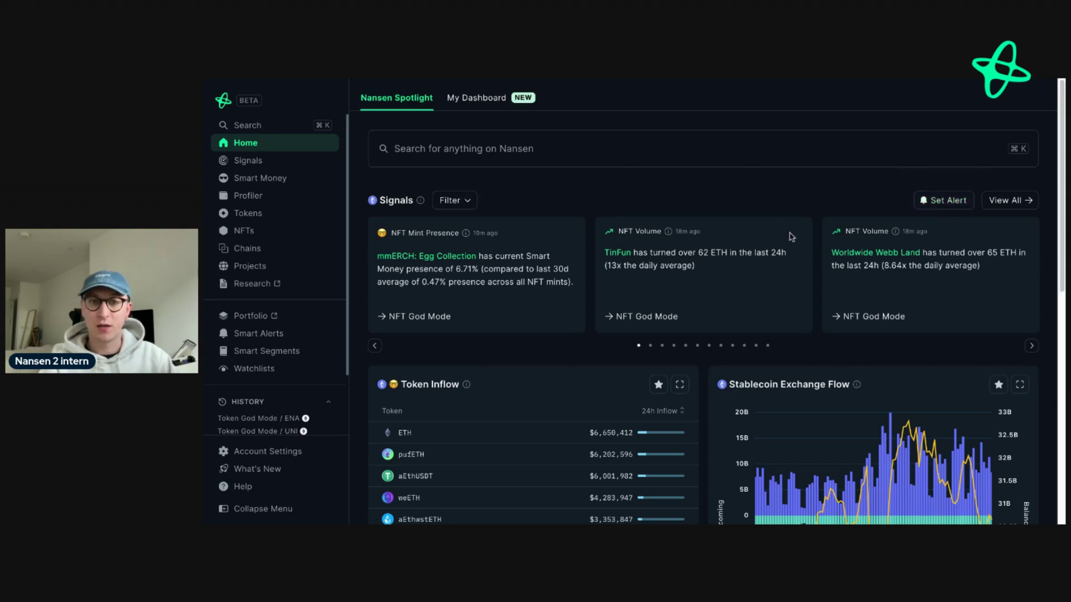
Start a Signals alert, browse the signal types, then dismiss the setup unchanged.
{"action": "left_click", "coordinate": [947, 200]}
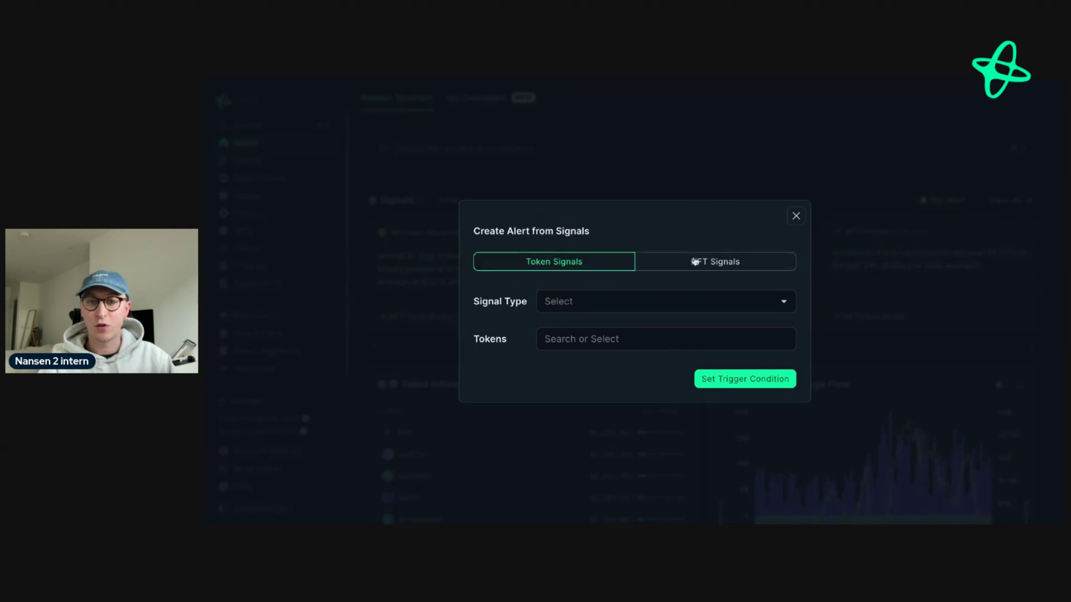
{"action": "left_click", "coordinate": [681, 297]}
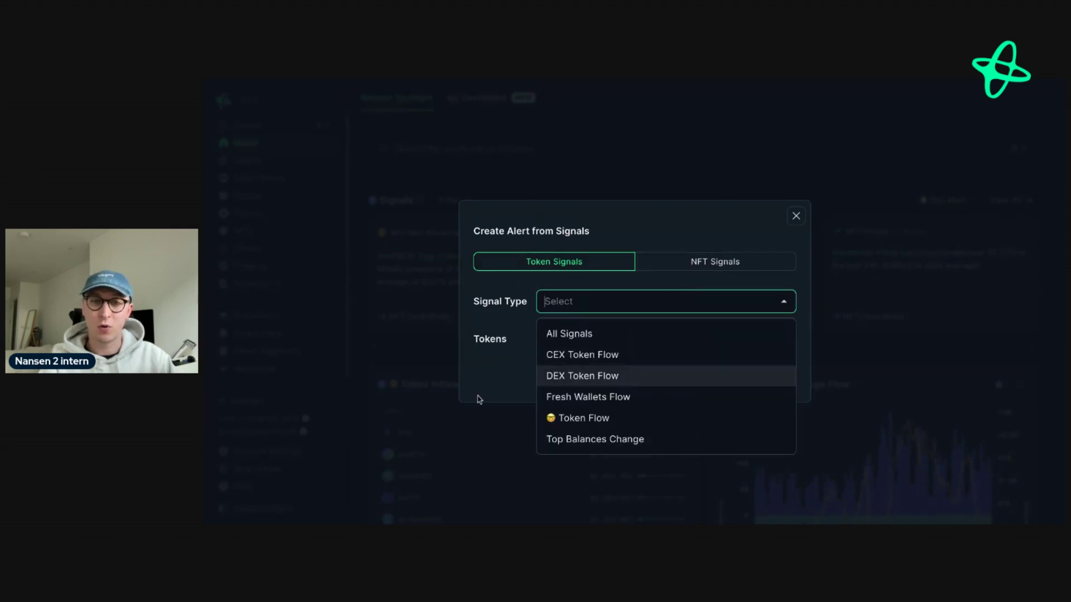
{"action": "left_click", "coordinate": [494, 384]}
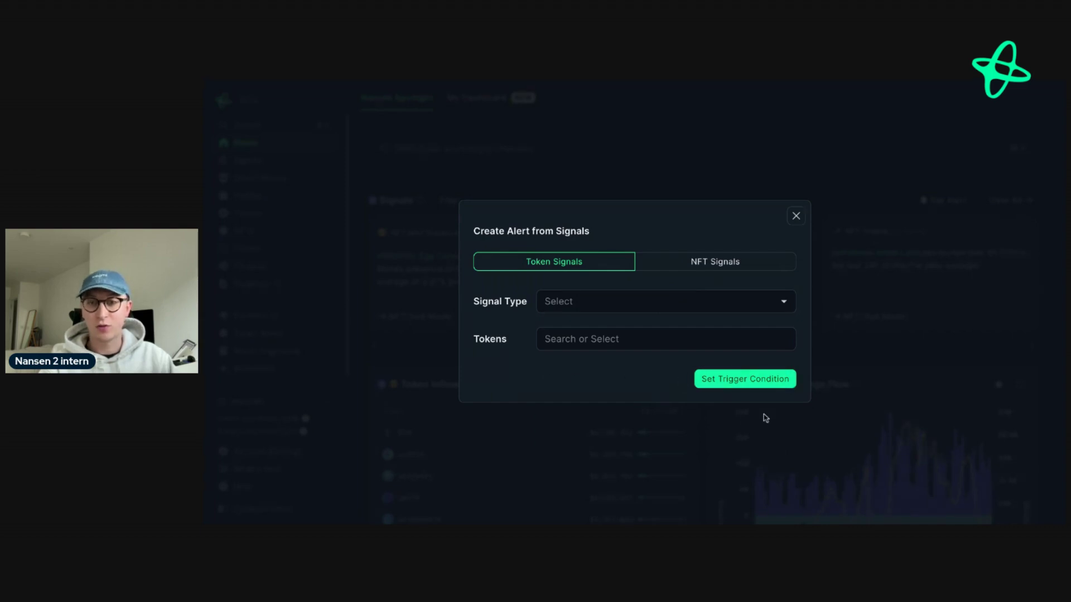
{"action": "left_click", "coordinate": [895, 366]}
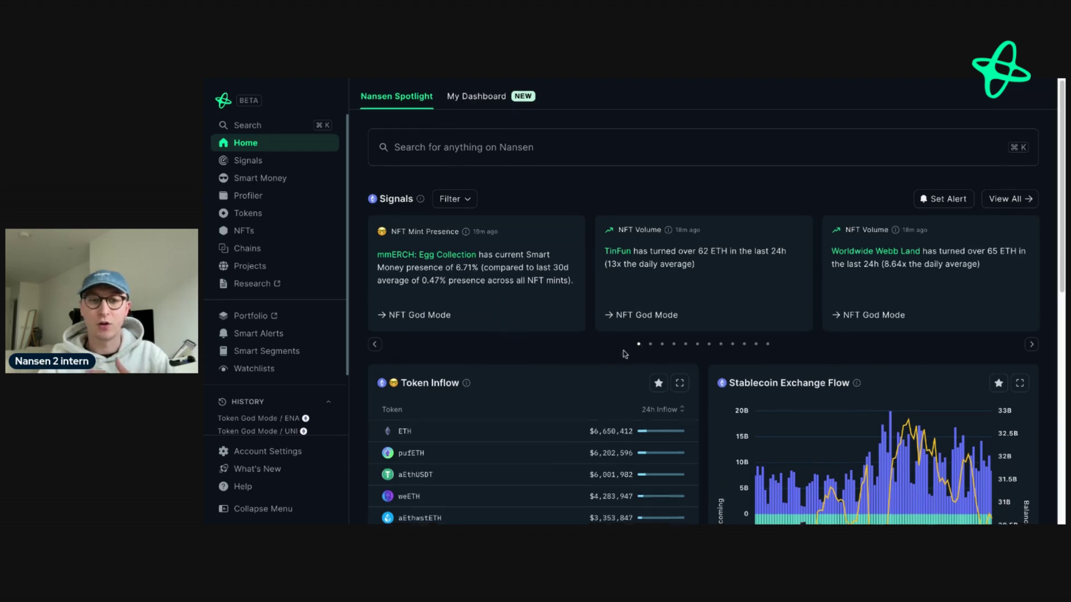
Scroll to the Token Inflow table and open the MCB token page.
{"action": "scroll", "coordinate": [585, 362], "scroll_direction": "down", "scroll_amount": 3}
{"action": "scroll", "coordinate": [576, 371], "scroll_direction": "down", "scroll_amount": 4}
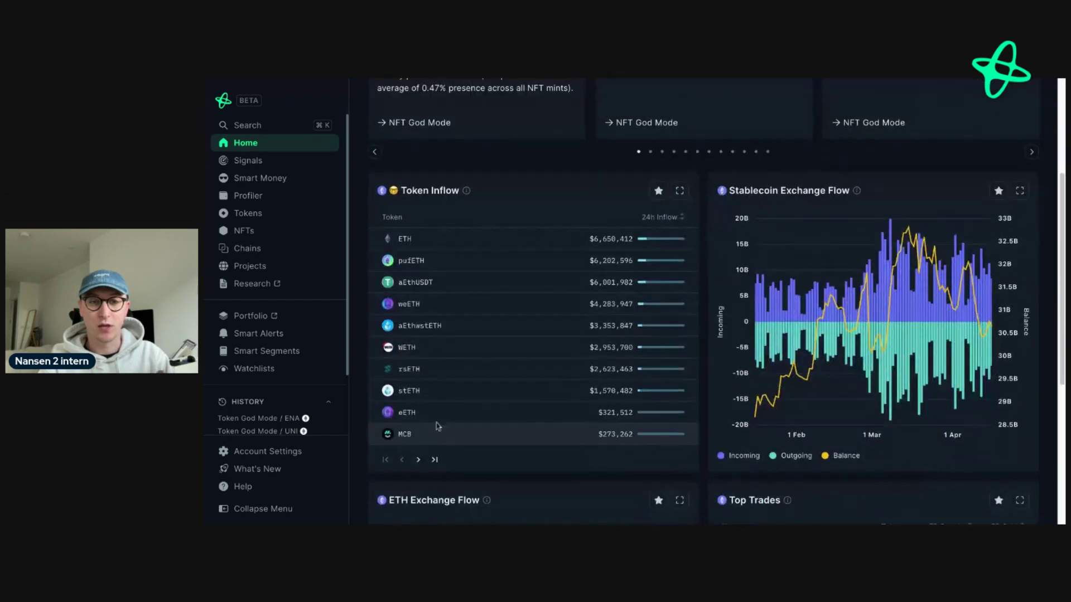
{"action": "mouse_move", "coordinate": [406, 436]}
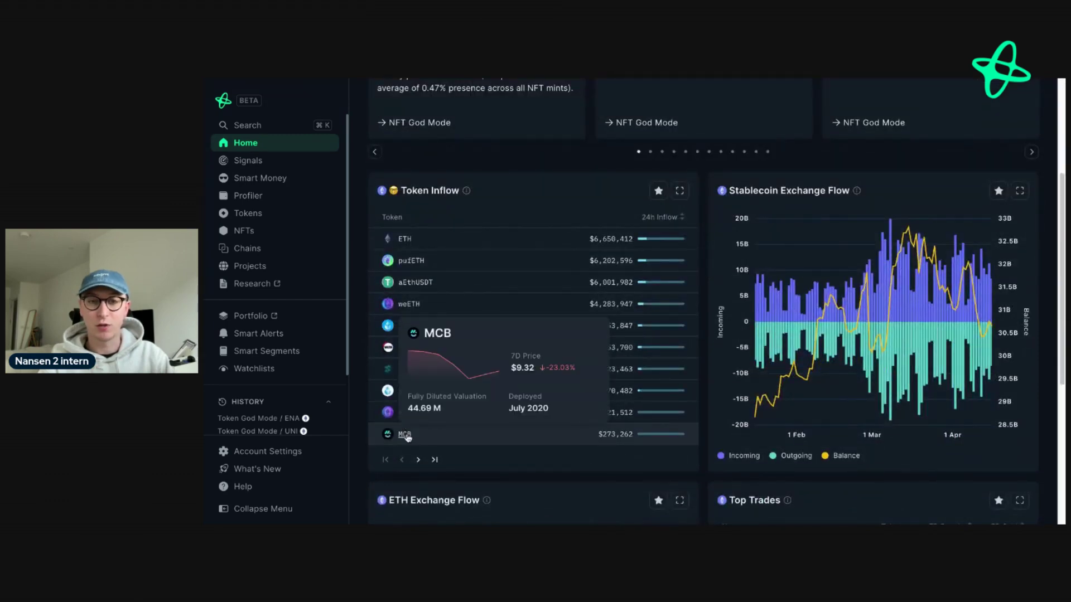
{"action": "left_click", "coordinate": [405, 434]}
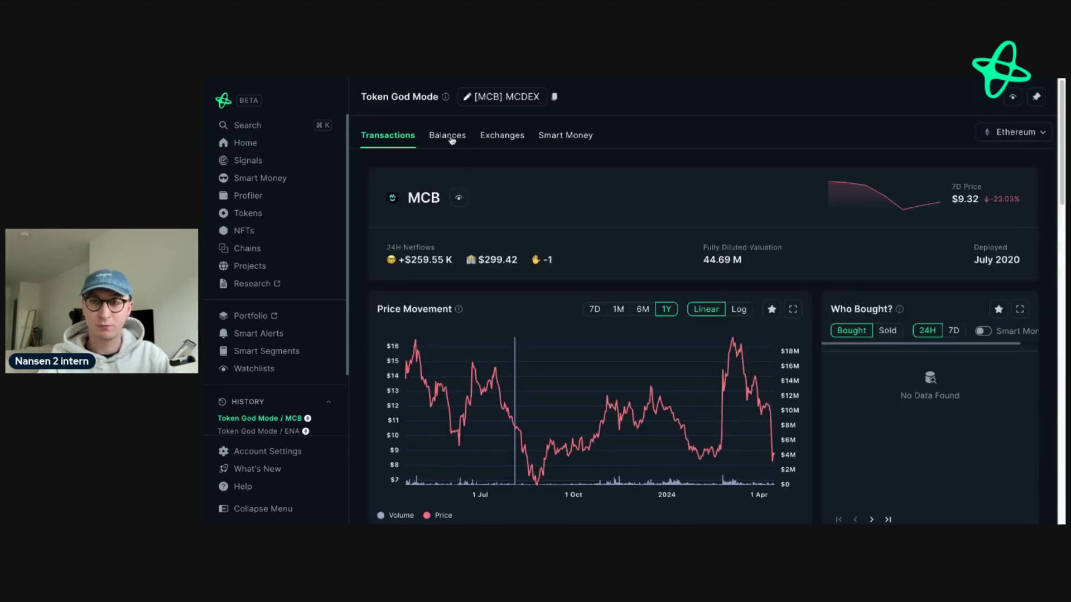
View MCB holder balances, then open and dismiss a balance alert setup.
{"action": "left_click", "coordinate": [452, 140]}
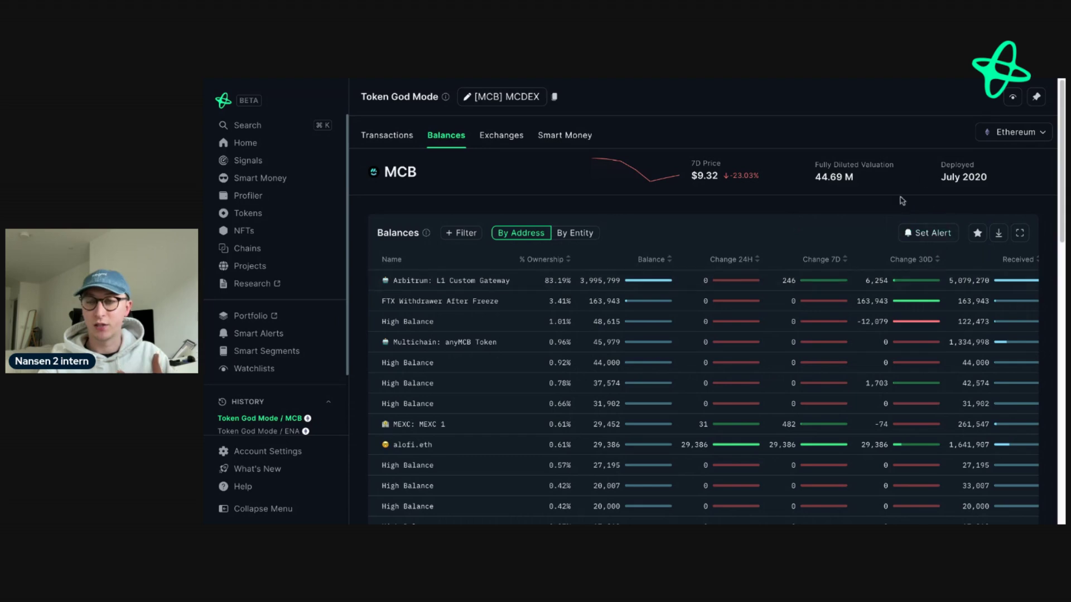
{"action": "left_click", "coordinate": [933, 242]}
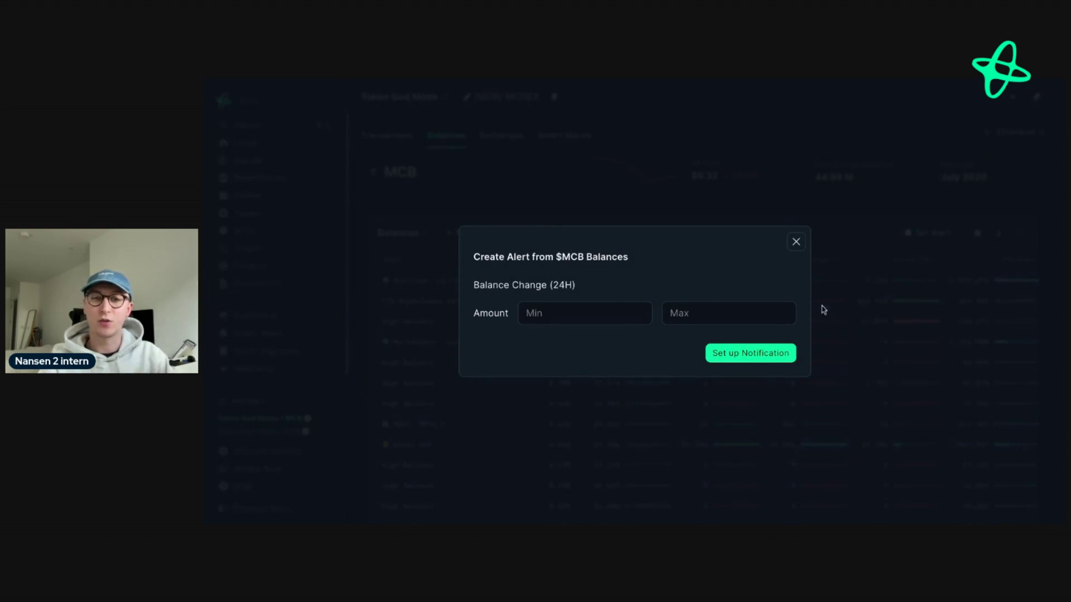
{"action": "left_click", "coordinate": [799, 244]}
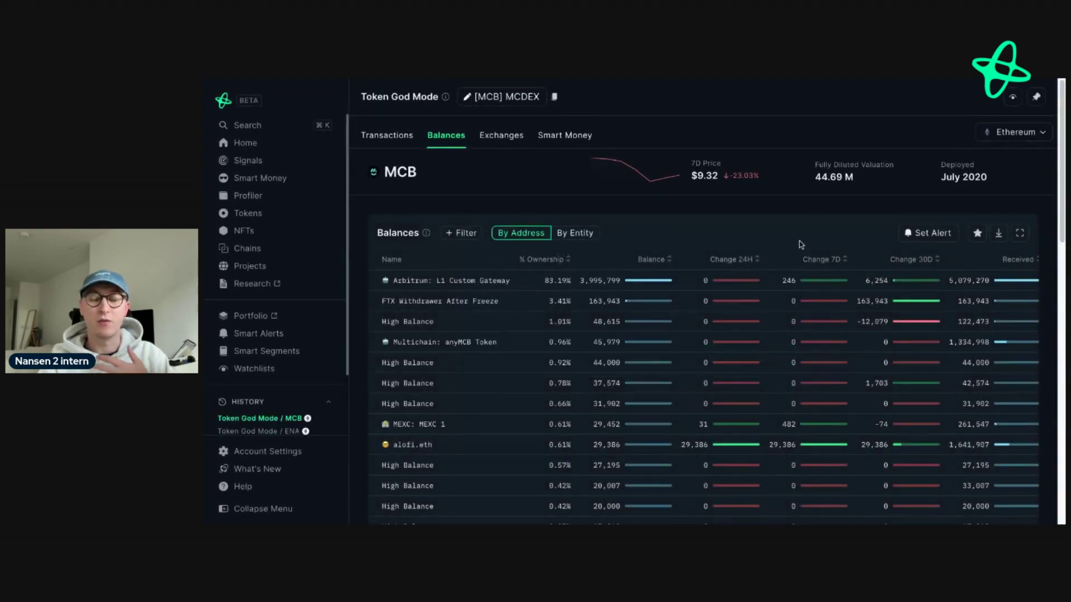
Check MCB's Smart Money holdings, revisit Balances, then return to the home page.
{"action": "left_click", "coordinate": [558, 142]}
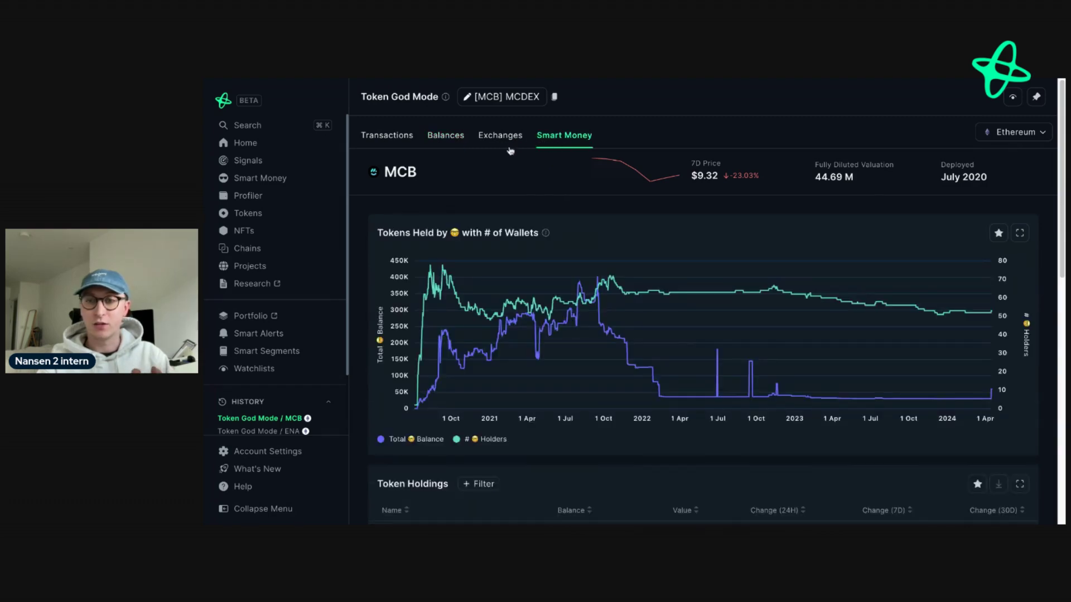
{"action": "left_click", "coordinate": [446, 138]}
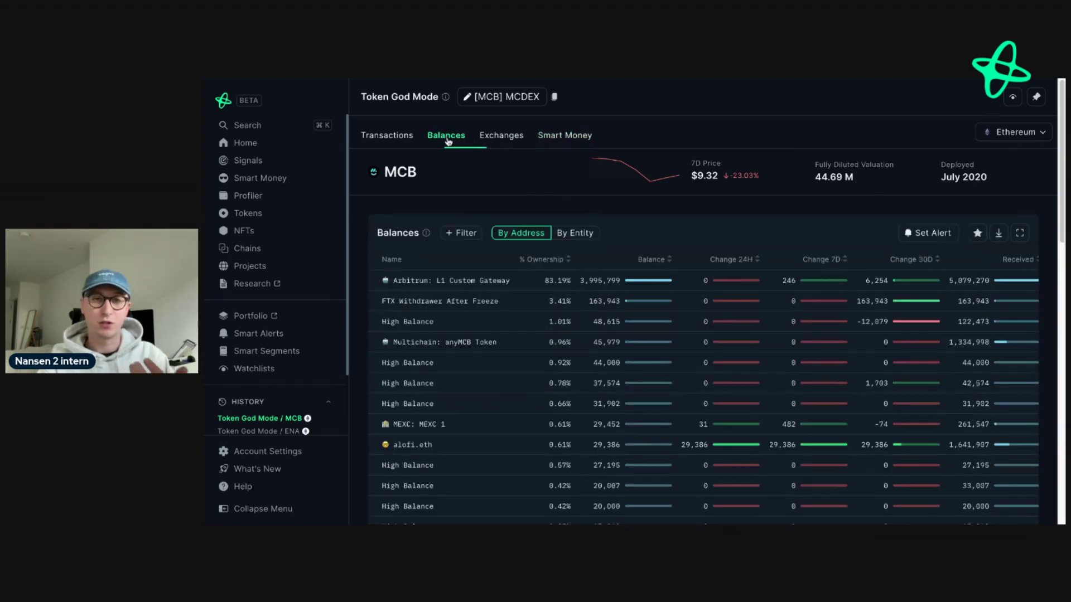
{"action": "left_click", "coordinate": [252, 147]}
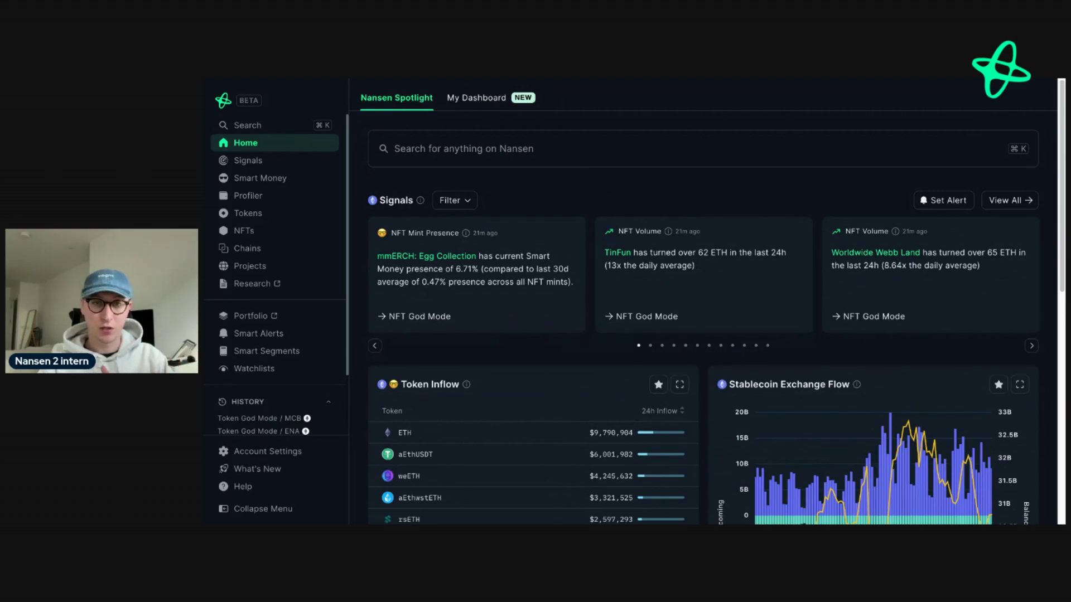
Open Smart Alerts from the sidebar to list existing alerts like Pantera - STRK.
{"action": "left_click", "coordinate": [255, 337]}
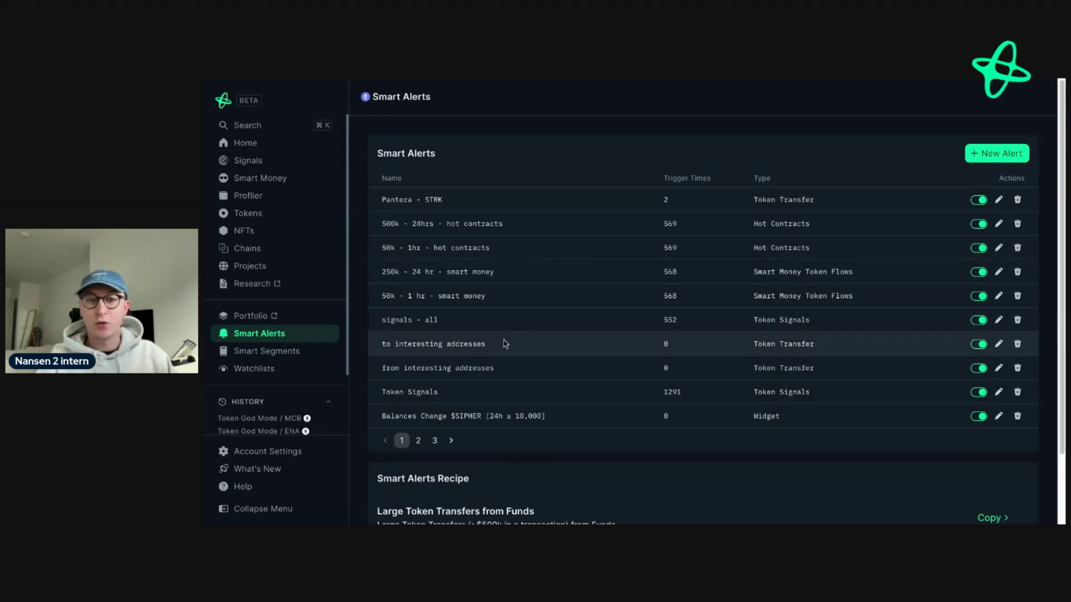
Create a new Token Transfer alert with its From filter set to Custom Label.
{"action": "left_click", "coordinate": [990, 154]}
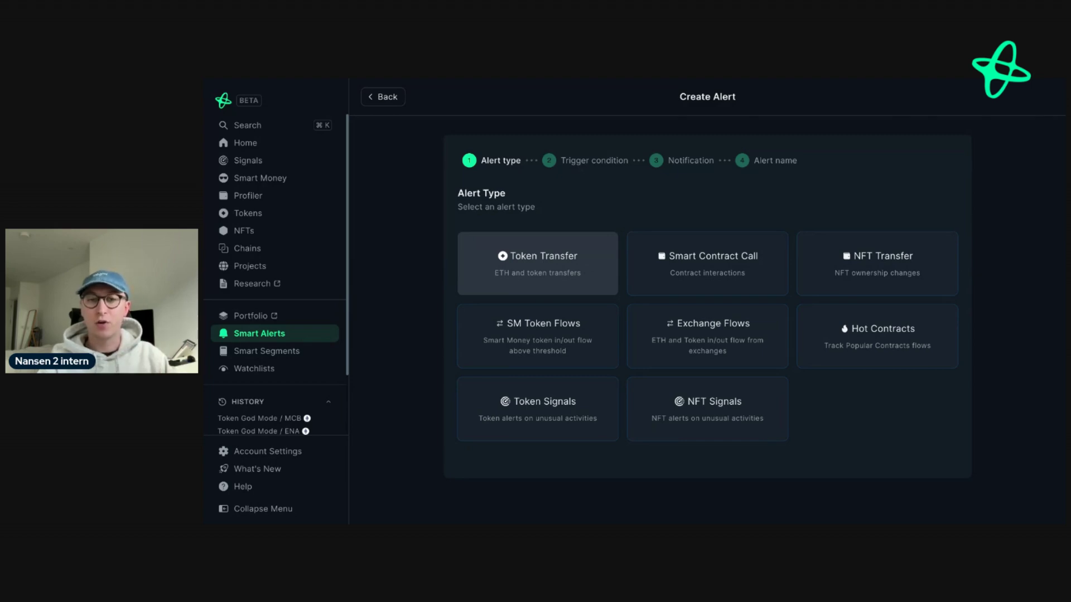
{"action": "left_click", "coordinate": [537, 264]}
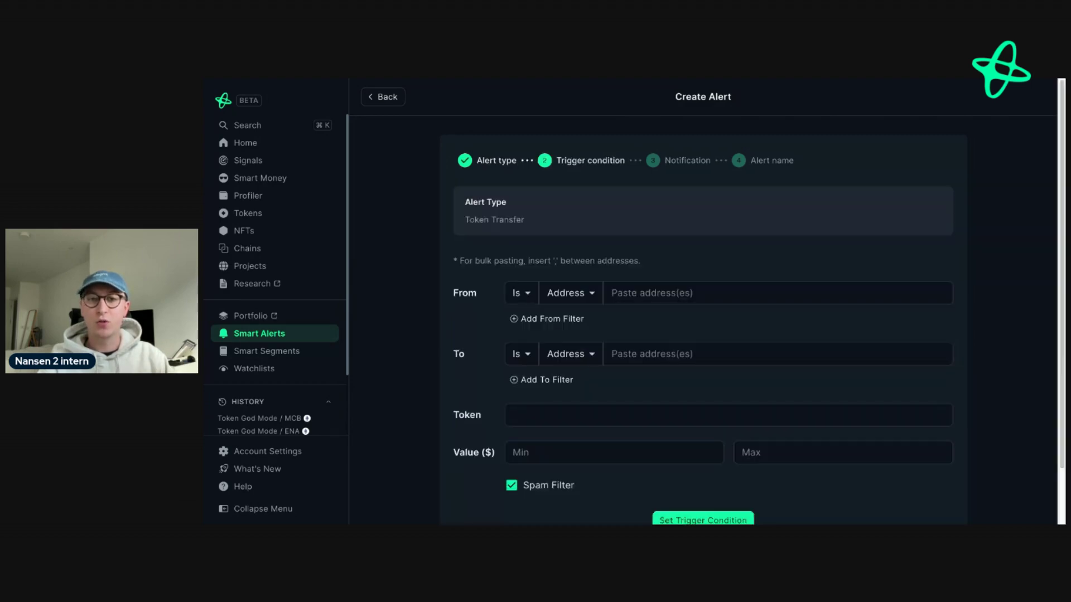
{"action": "left_click", "coordinate": [577, 296]}
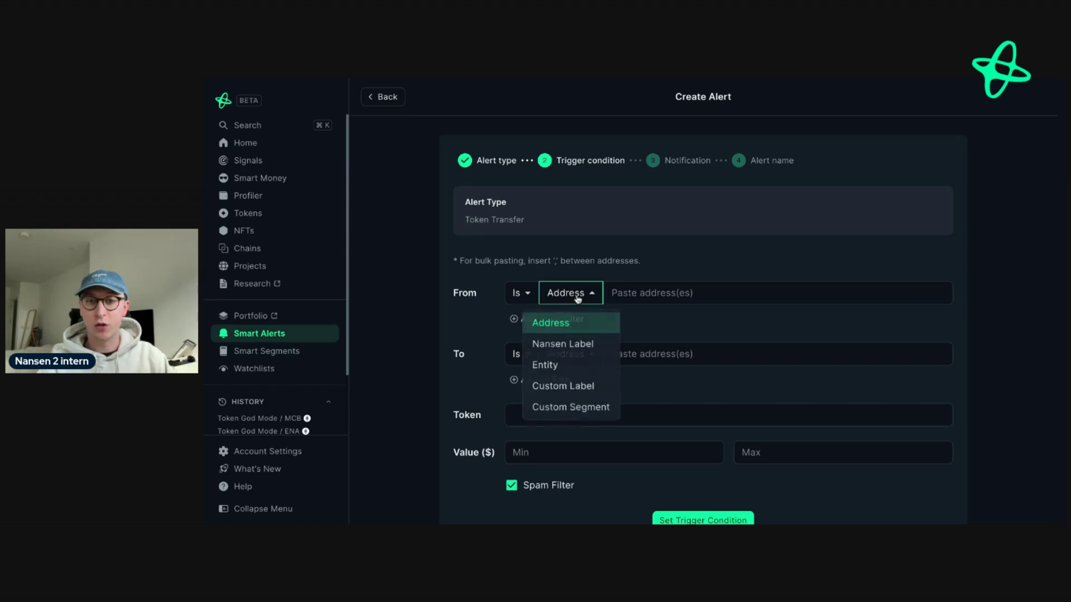
{"action": "left_click", "coordinate": [579, 385]}
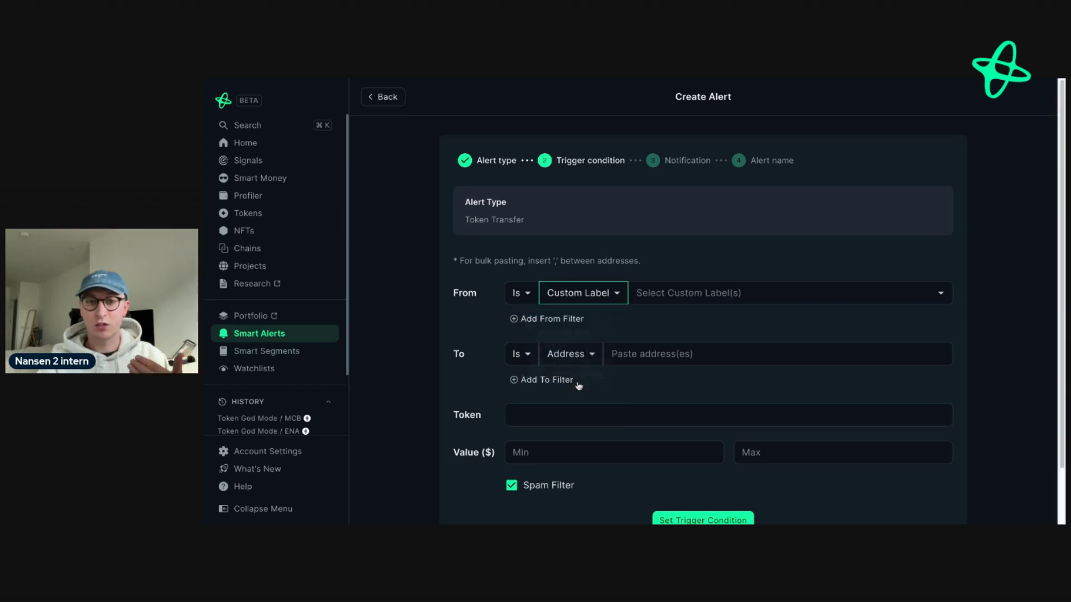
{"action": "left_click", "coordinate": [605, 301]}
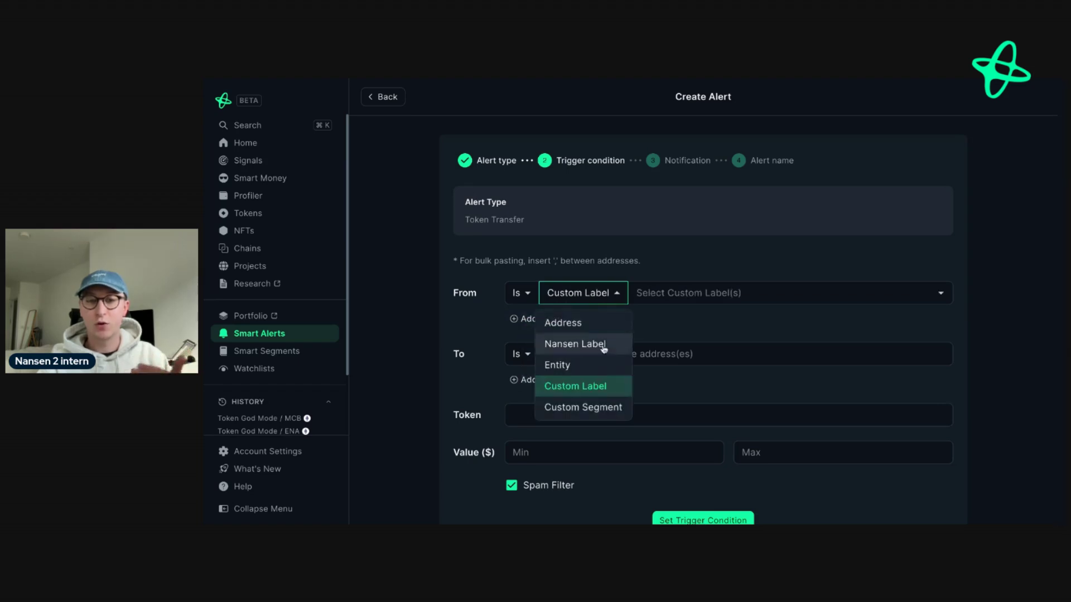
{"action": "left_click", "coordinate": [656, 323]}
Select memecoin trader as the sender label, removing Base memecoin trader.
{"action": "left_click", "coordinate": [676, 296]}
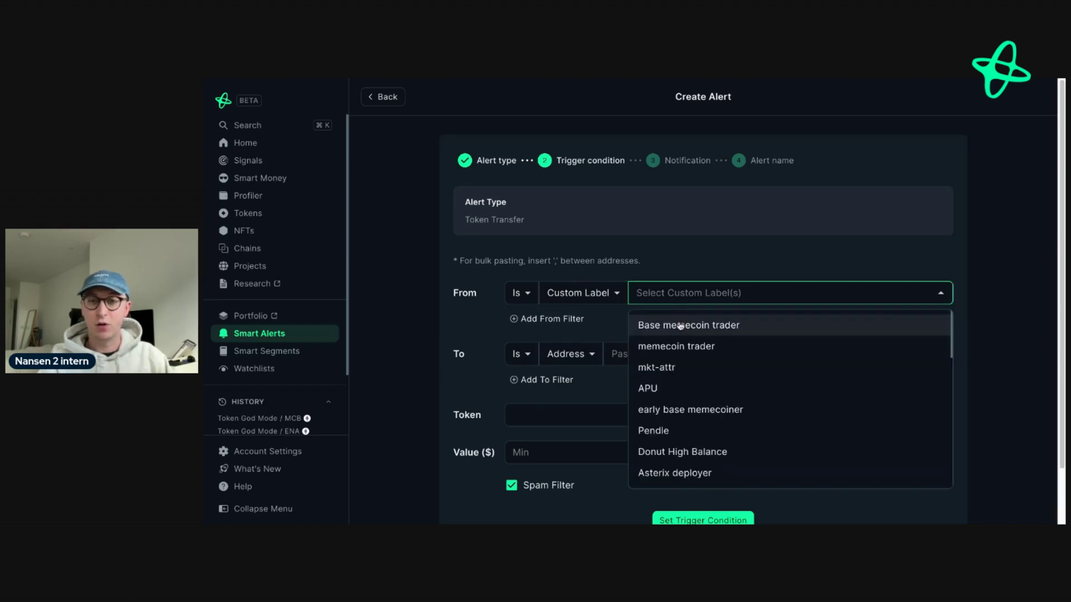
{"action": "left_click", "coordinate": [677, 325]}
{"action": "left_click", "coordinate": [678, 329]}
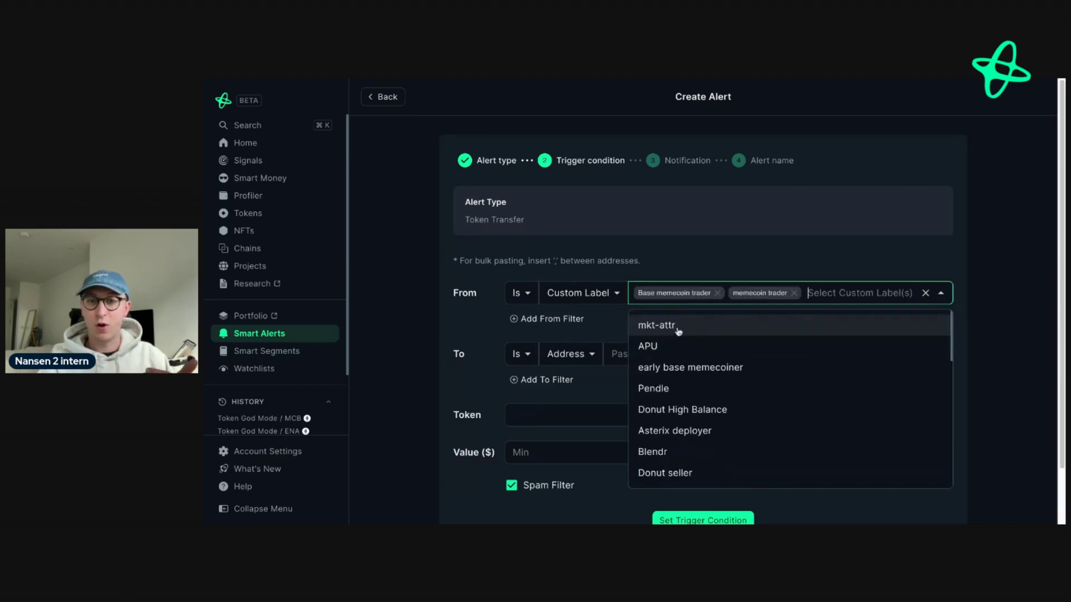
{"action": "left_click", "coordinate": [717, 292]}
{"action": "left_click", "coordinate": [704, 276]}
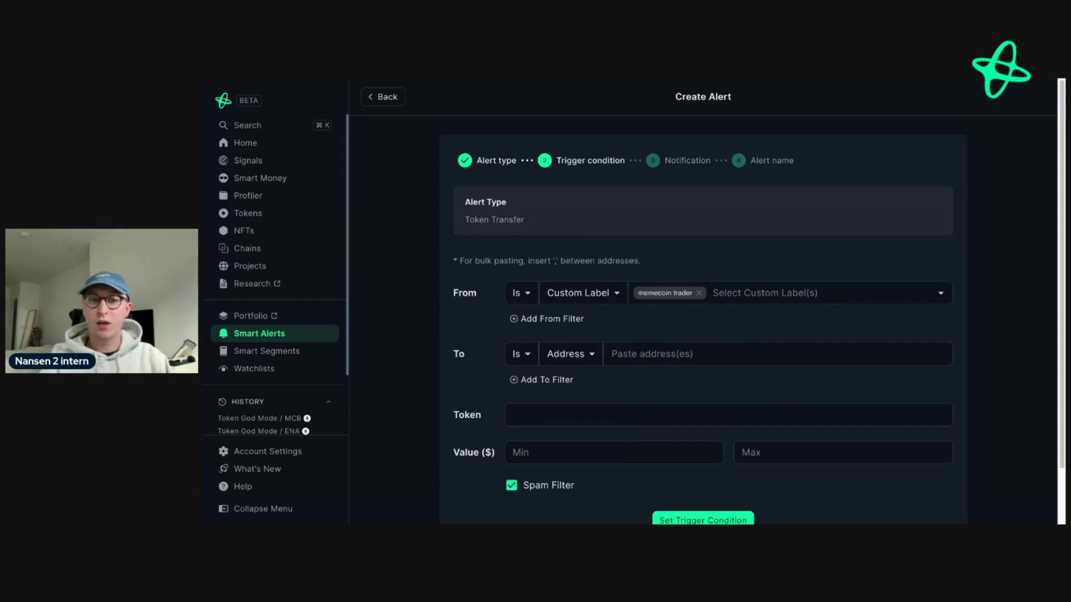
Enter 5000 as the alert's minimum transfer value.
{"action": "left_click", "coordinate": [597, 453]}
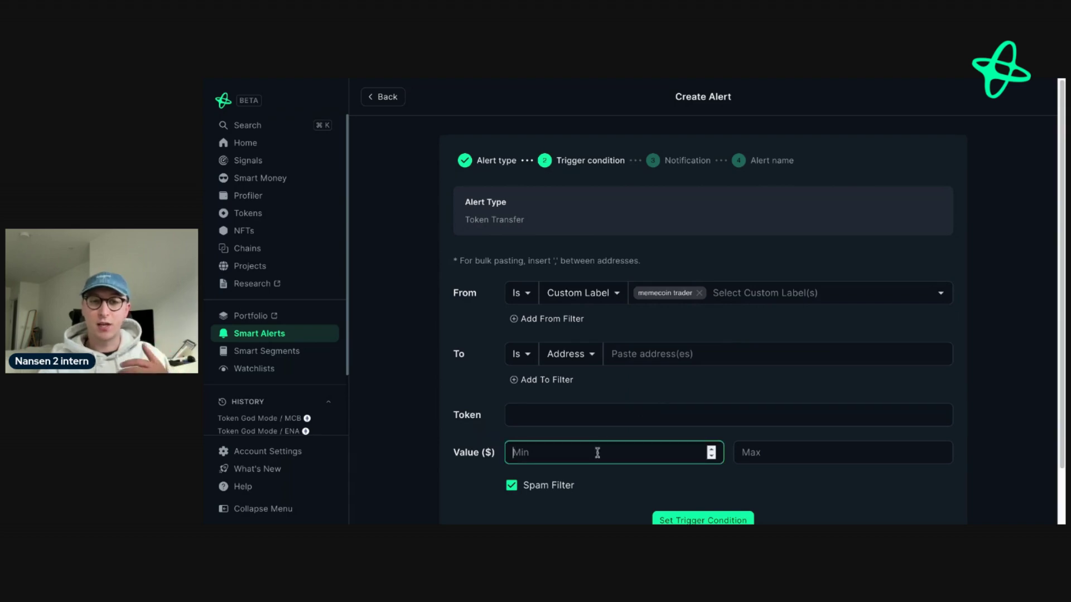
{"action": "type", "text": "5000"}
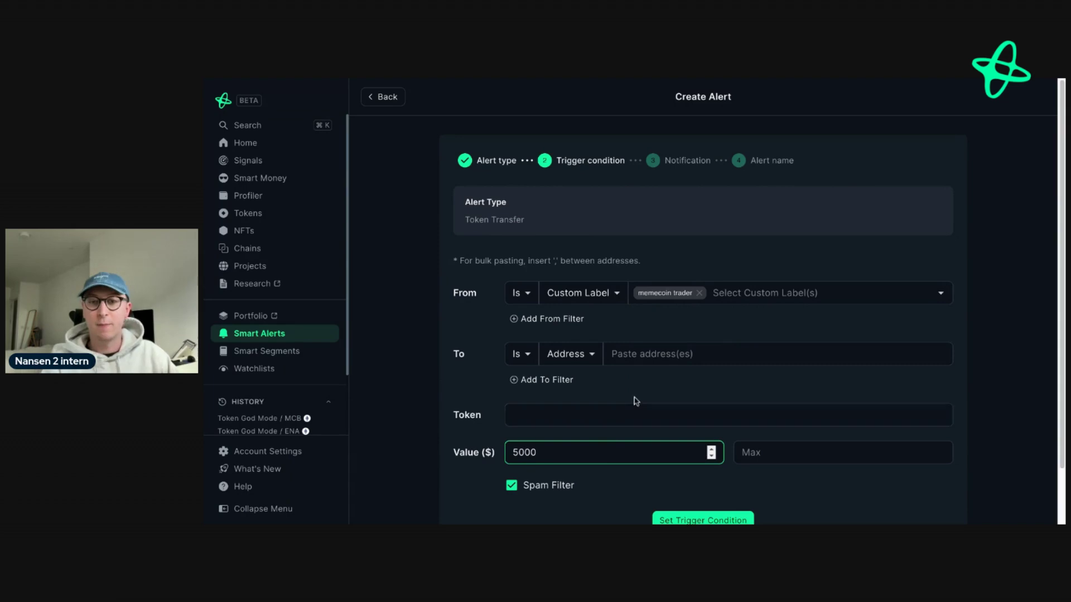
{"action": "scroll", "coordinate": [654, 386], "scroll_direction": "down", "scroll_amount": 1}
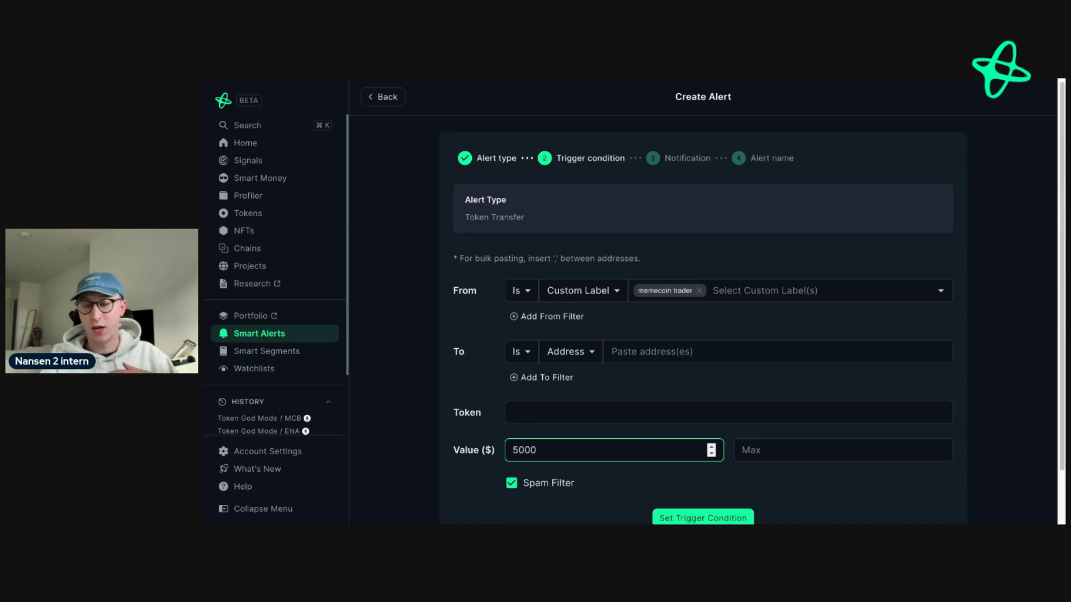
Return to the alerts list and copy the Smart DEX Traders Token Transfer recipe.
{"action": "left_click", "coordinate": [372, 97]}
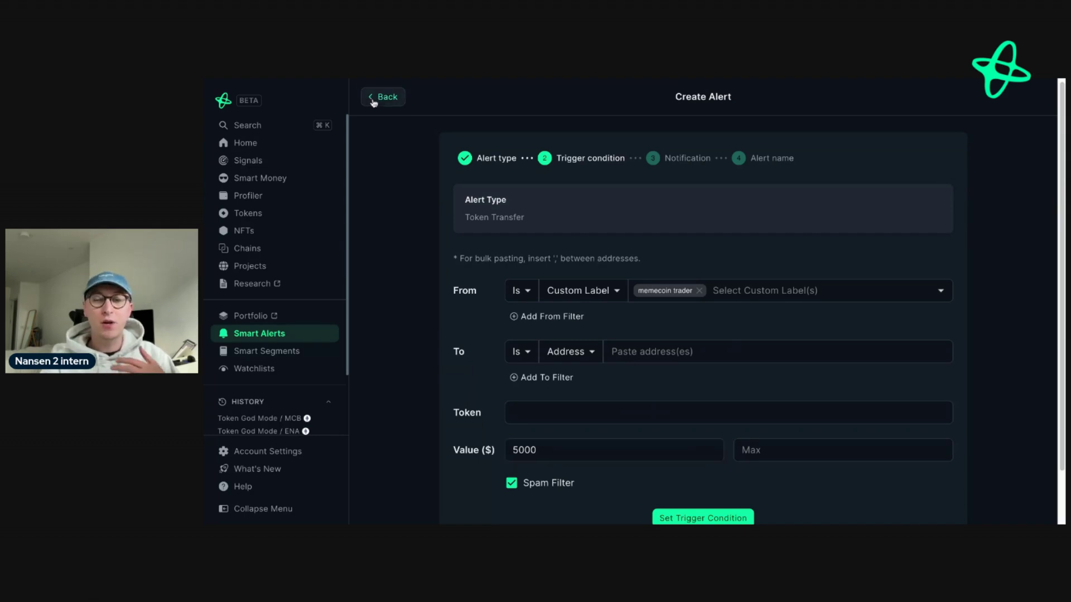
{"action": "left_click", "coordinate": [1001, 159]}
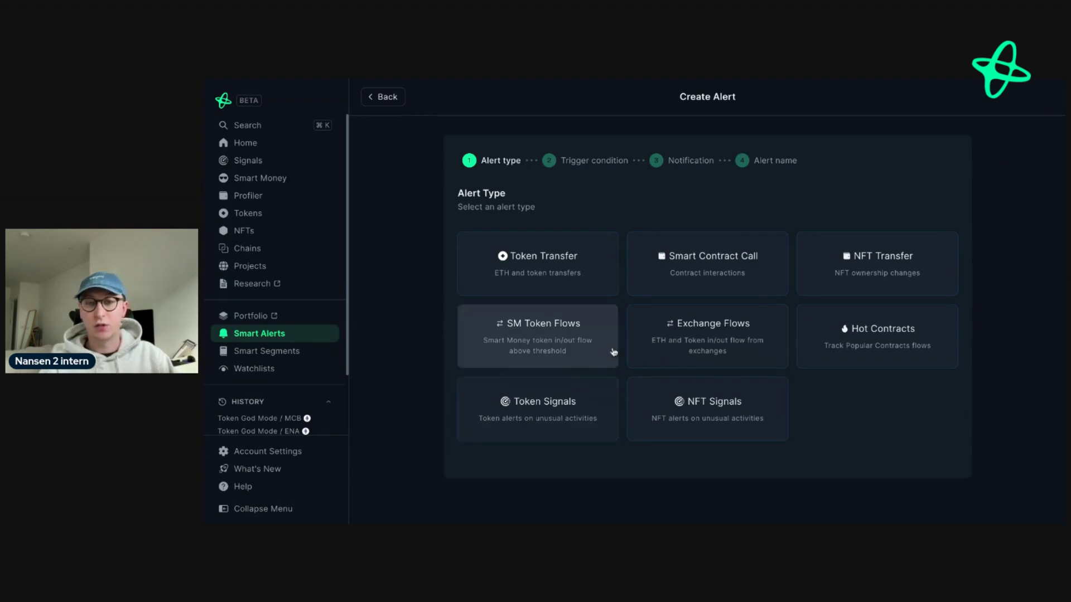
{"action": "left_click", "coordinate": [381, 98]}
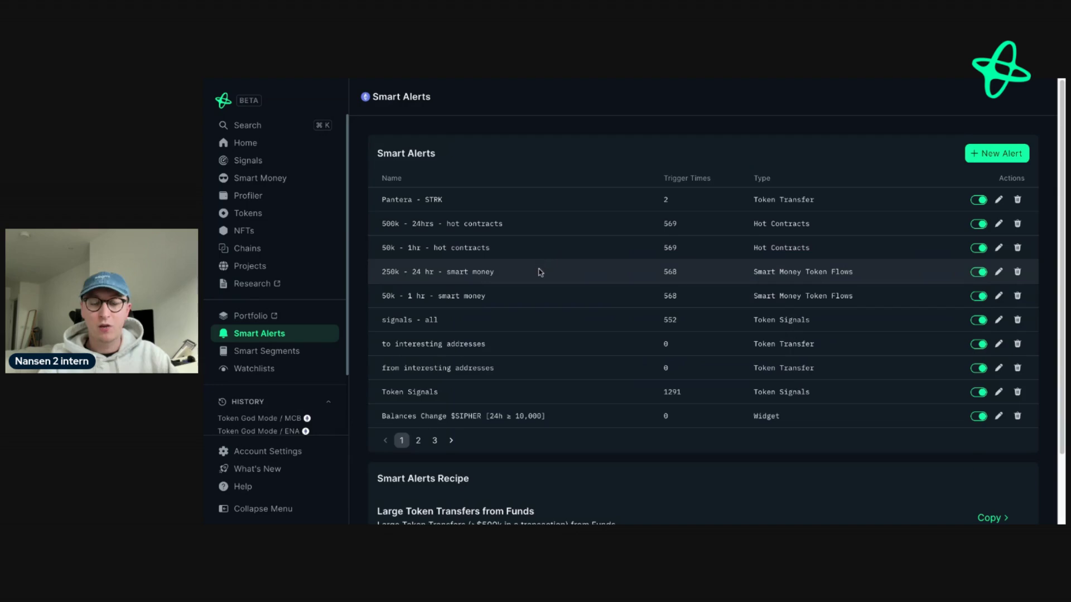
{"action": "scroll", "coordinate": [572, 354], "scroll_direction": "down", "scroll_amount": 3}
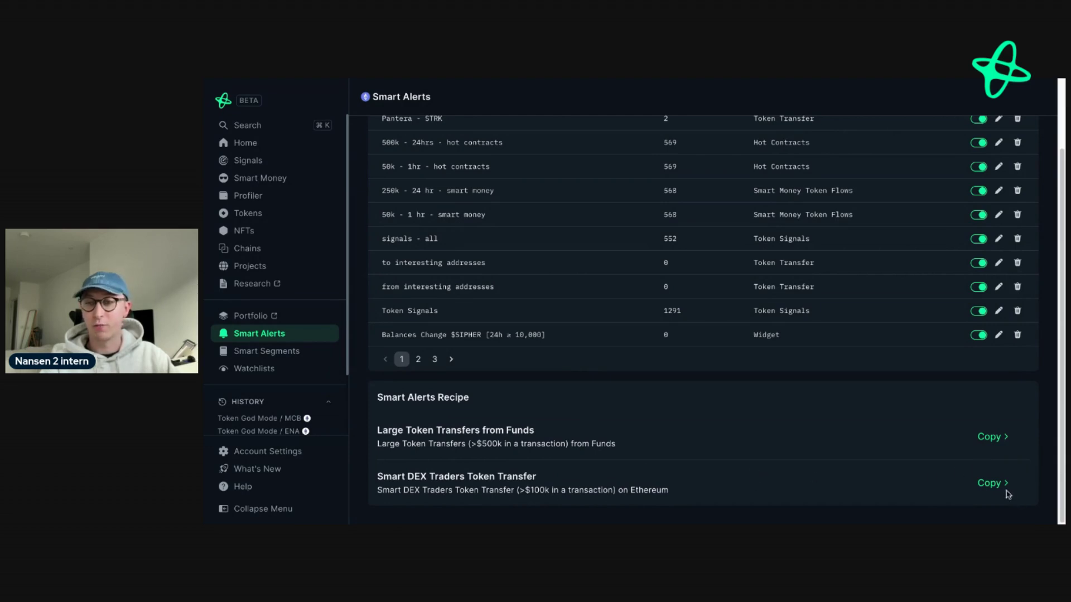
{"action": "left_click", "coordinate": [988, 483]}
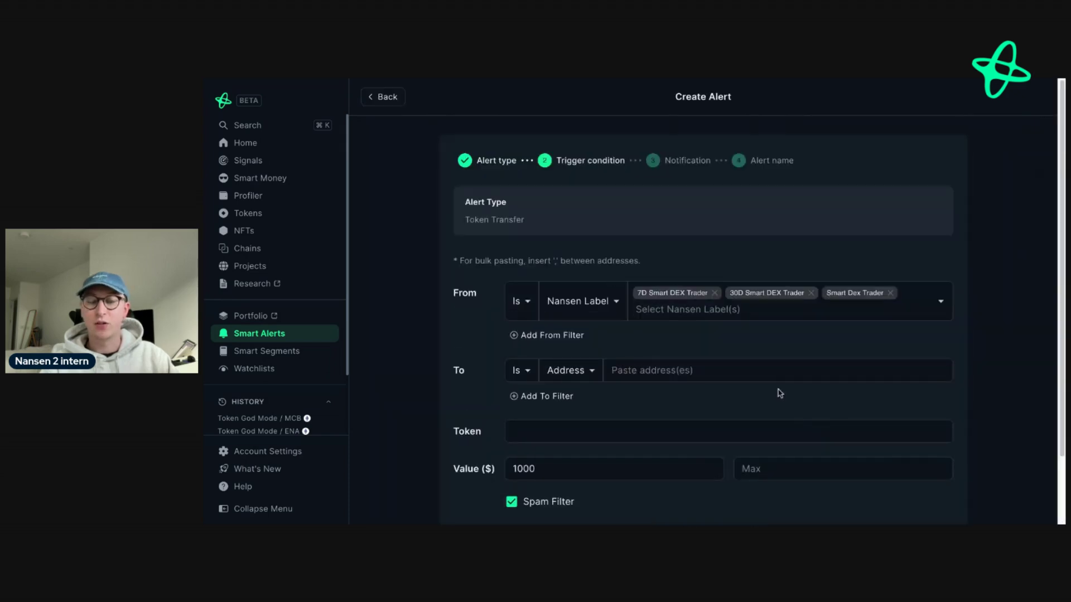